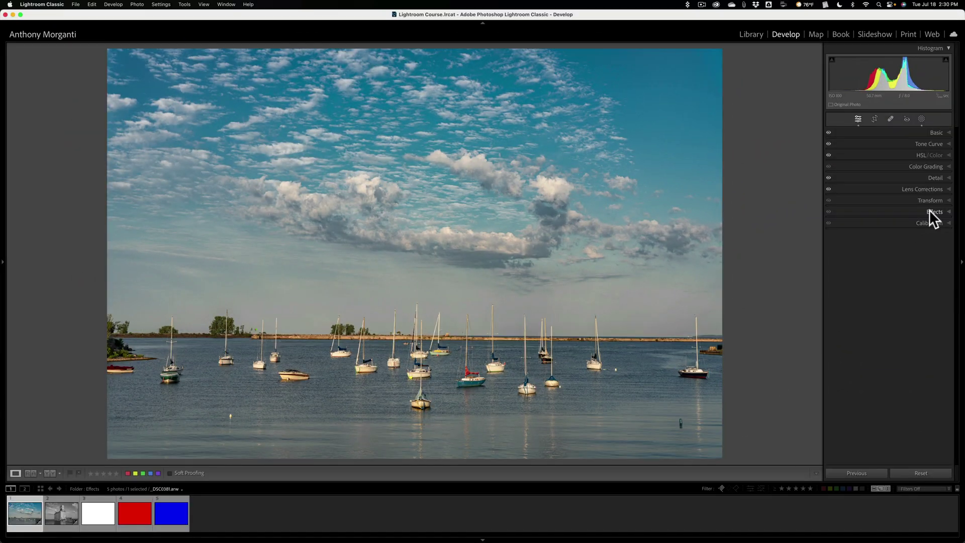
# - Open the Effects settings and darken the harbour photo's edges with a post-crop vignette amount of −93
pyautogui.click(930, 211)
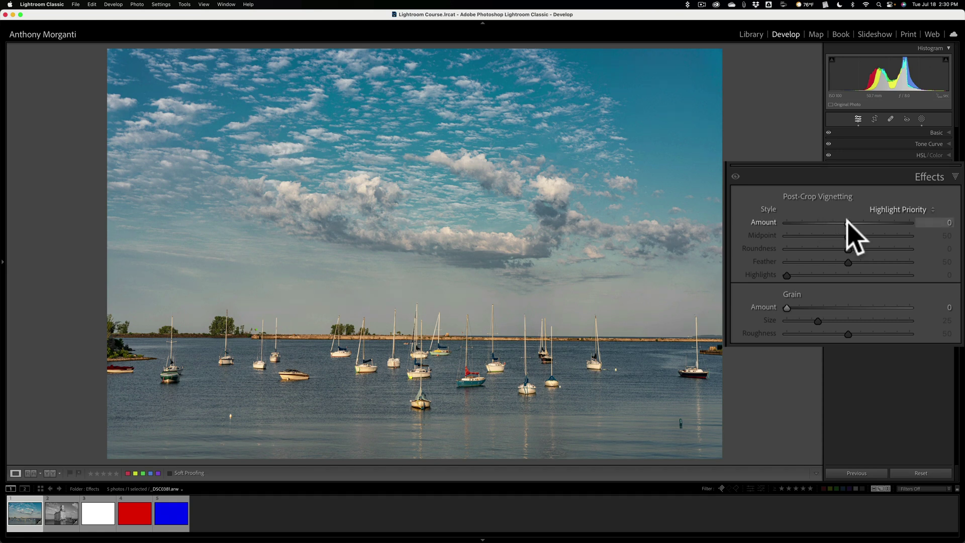
pyautogui.moveTo(848, 222); pyautogui.dragTo(790, 223)
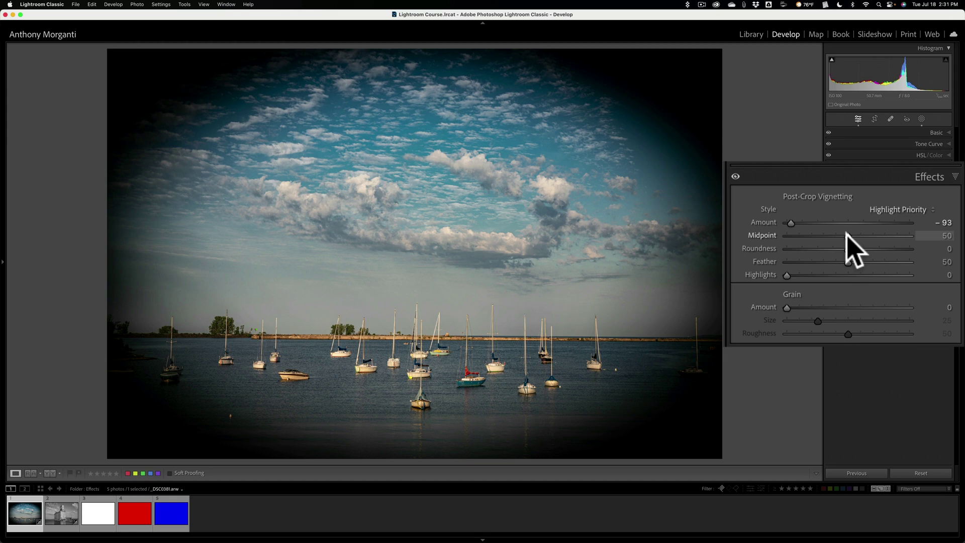
# - Try a vignette midpoint of 13 and a roundness of −61, resetting each to its default after the trial
pyautogui.moveTo(848, 236); pyautogui.dragTo(801, 236)
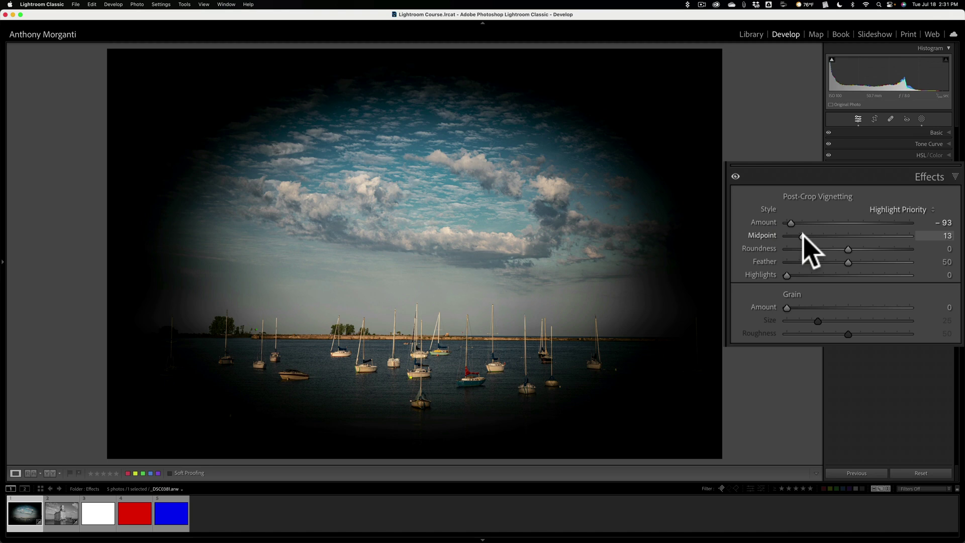
pyautogui.doubleClick(802, 235)
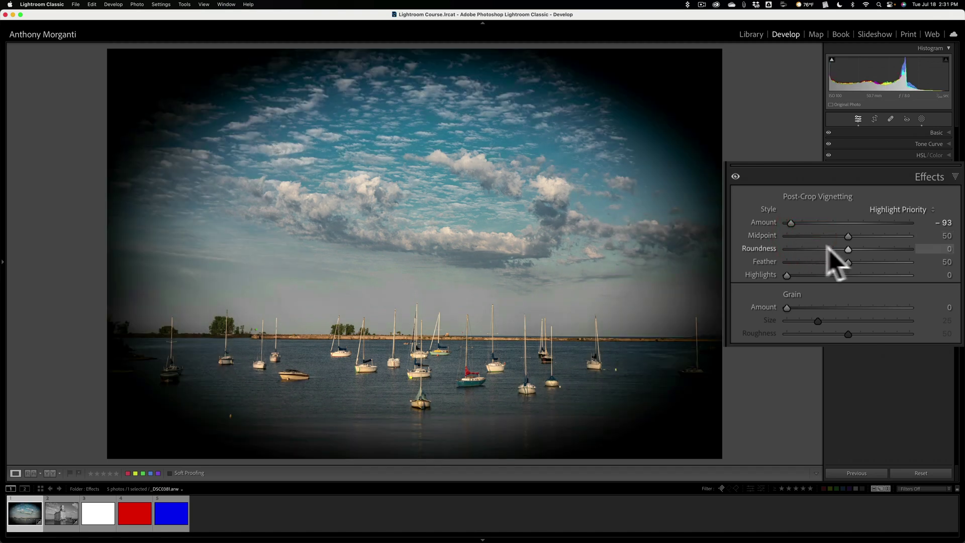
pyautogui.moveTo(847, 248); pyautogui.dragTo(810, 249)
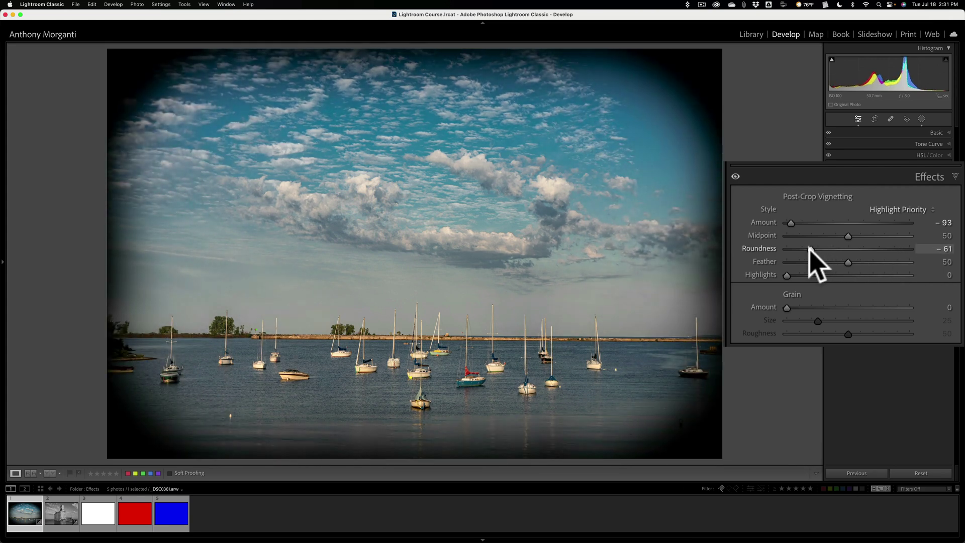
pyautogui.doubleClick(809, 249)
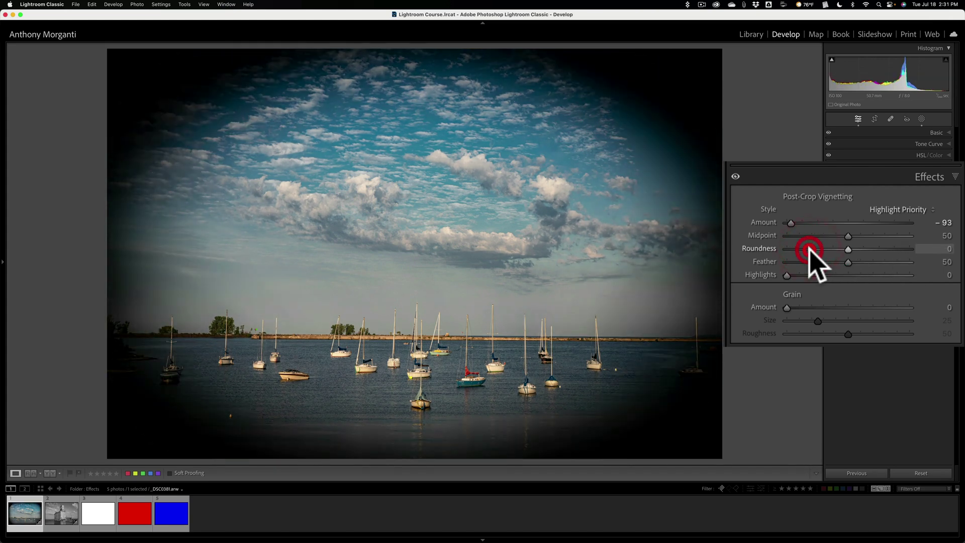
# - Try a vignette feather of 0, reset it to its default, and keep the Highlight Priority style
pyautogui.moveTo(847, 261); pyautogui.dragTo(785, 262)
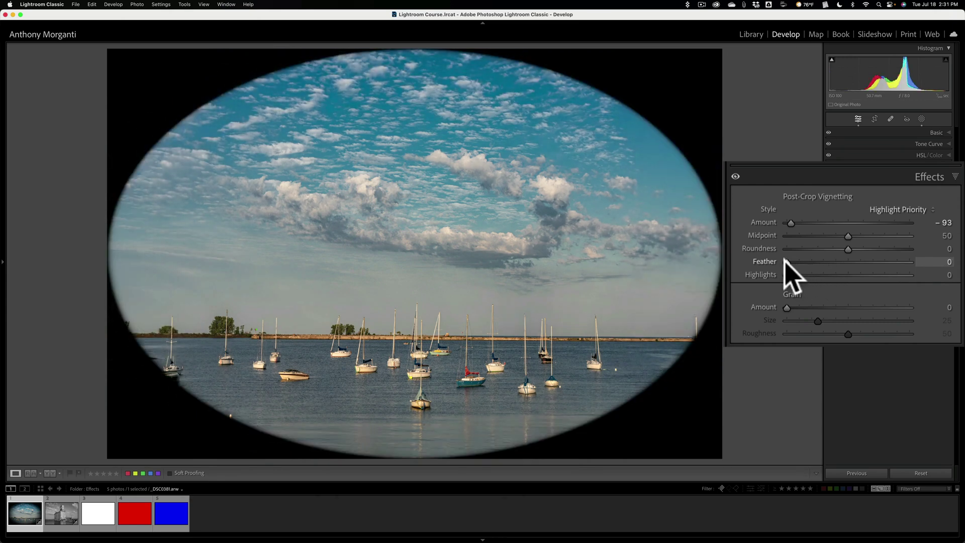
pyautogui.doubleClick(785, 264)
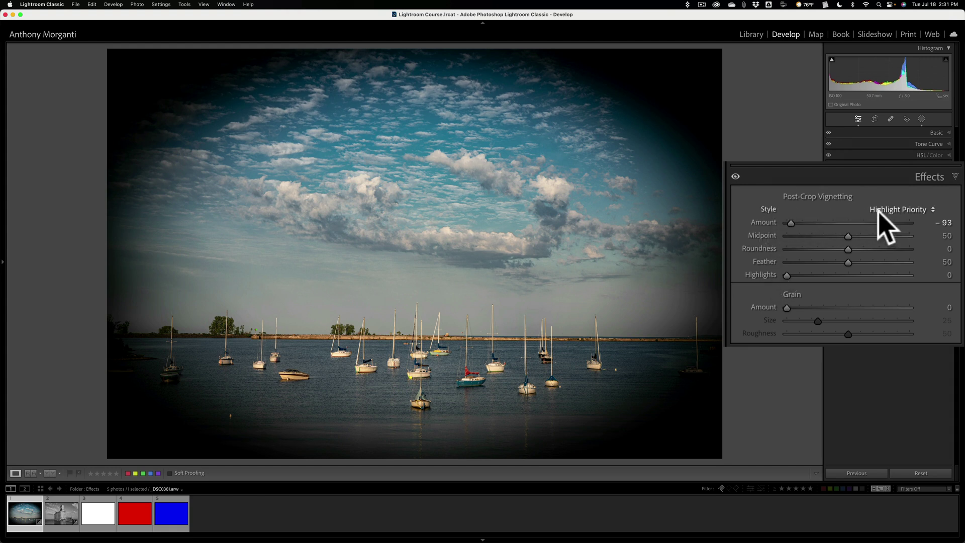
pyautogui.click(927, 210)
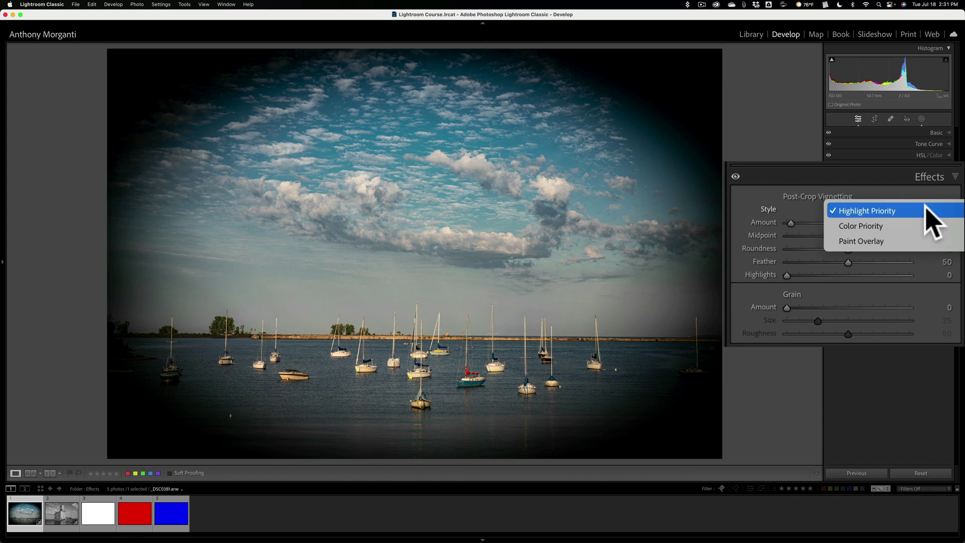
pyautogui.click(927, 210)
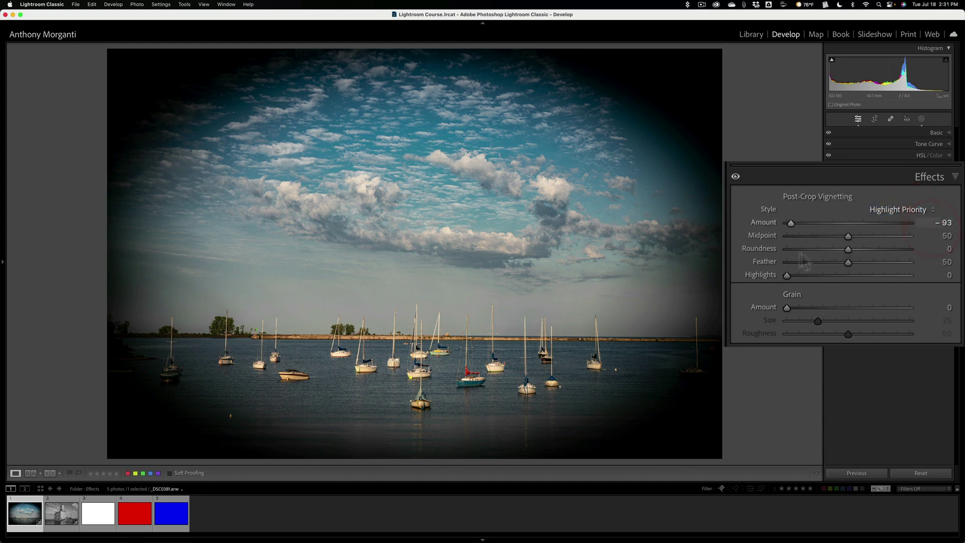
# - Apply a post-crop vignette with an amount of −100 to the plain white image
pyautogui.click(102, 513)
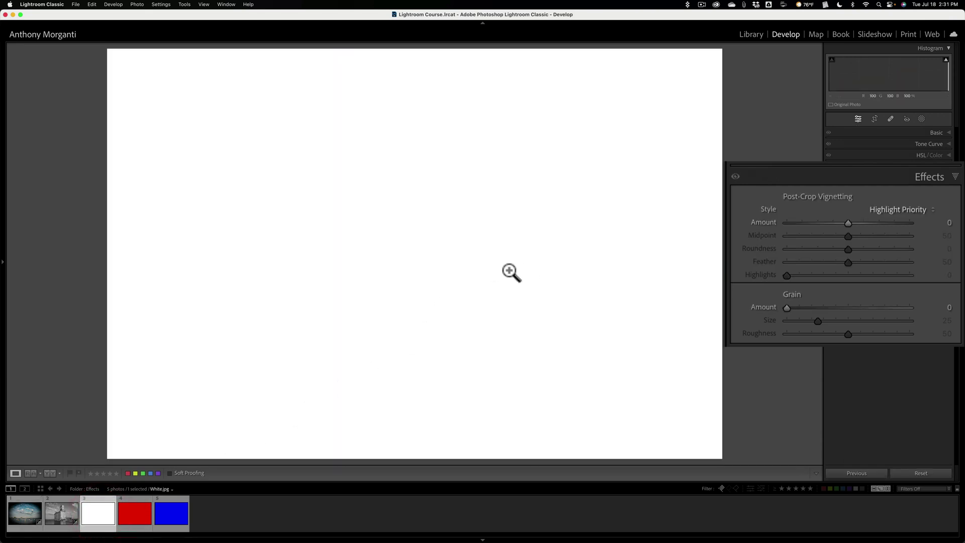
pyautogui.moveTo(848, 223); pyautogui.dragTo(789, 234)
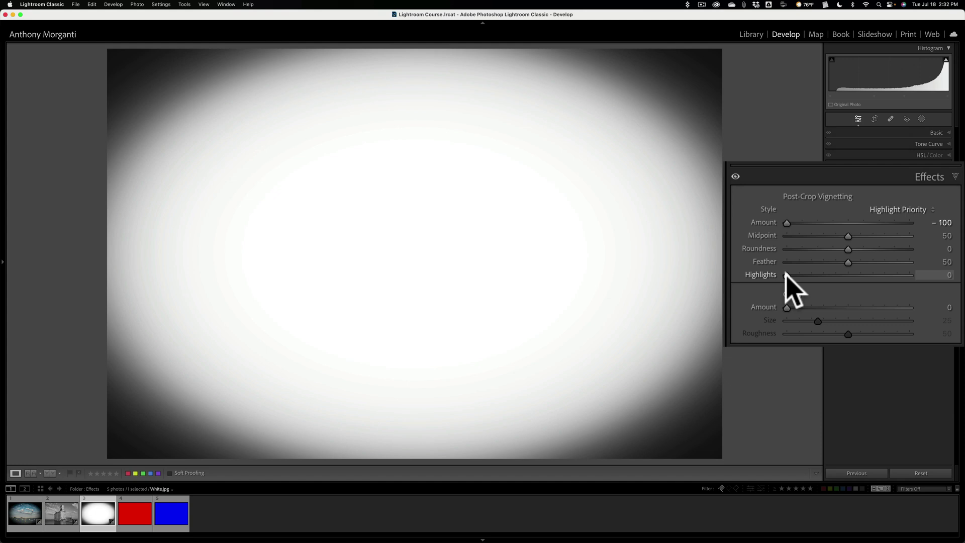
# - Try raising the vignette's Highlights on the white image and return the value to 0
pyautogui.moveTo(787, 274); pyautogui.dragTo(800, 275)
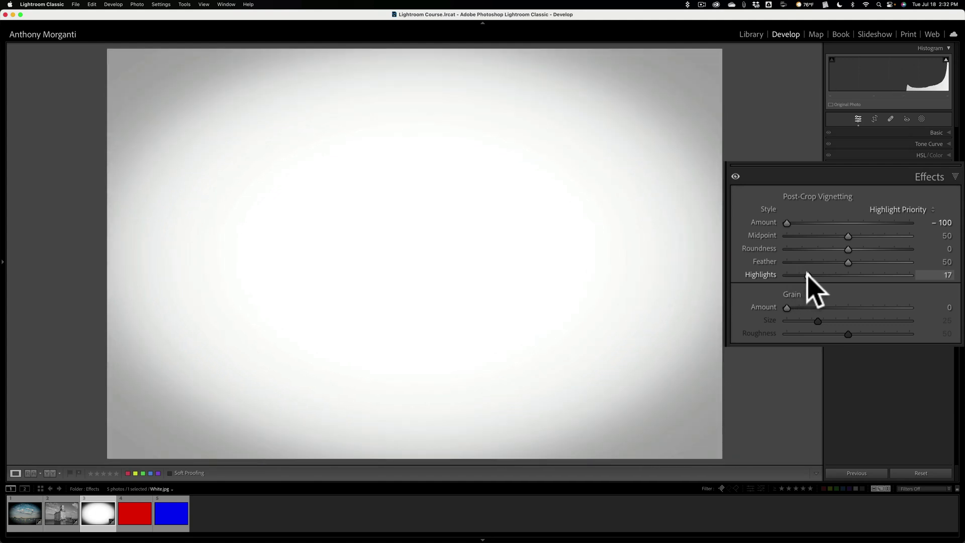
pyautogui.moveTo(833, 276); pyautogui.dragTo(769, 276)
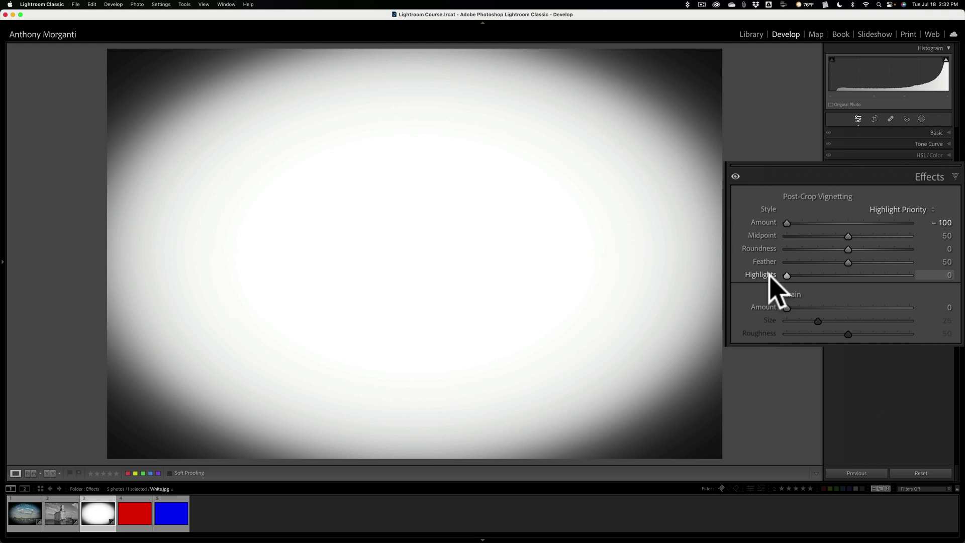
pyautogui.moveTo(768, 275)
pyautogui.mouseDown()
pyautogui.moveTo(875, 275)
pyautogui.moveTo(758, 276)
pyautogui.mouseUp()
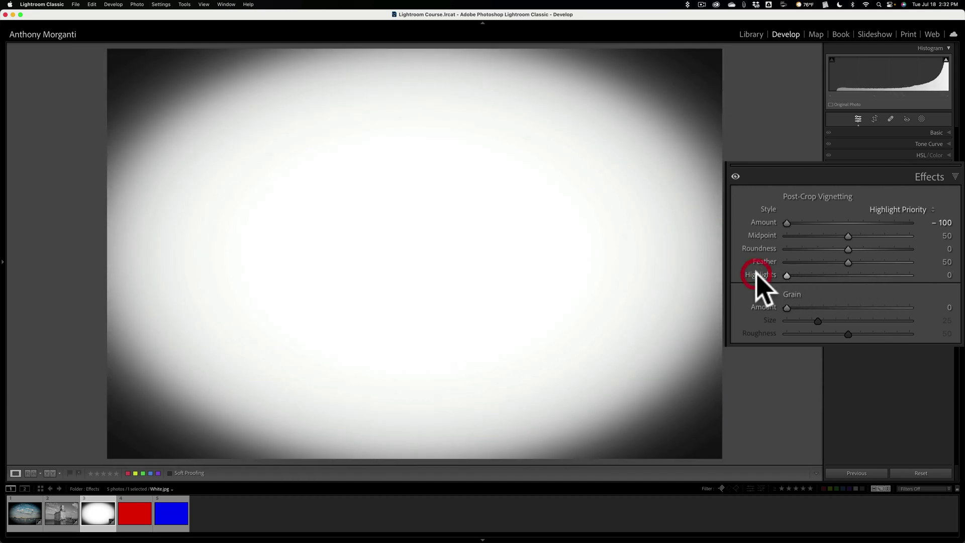
# - Try a vignette Highlights value of about 91 on the harbour photo and return it to 0
pyautogui.click(31, 516)
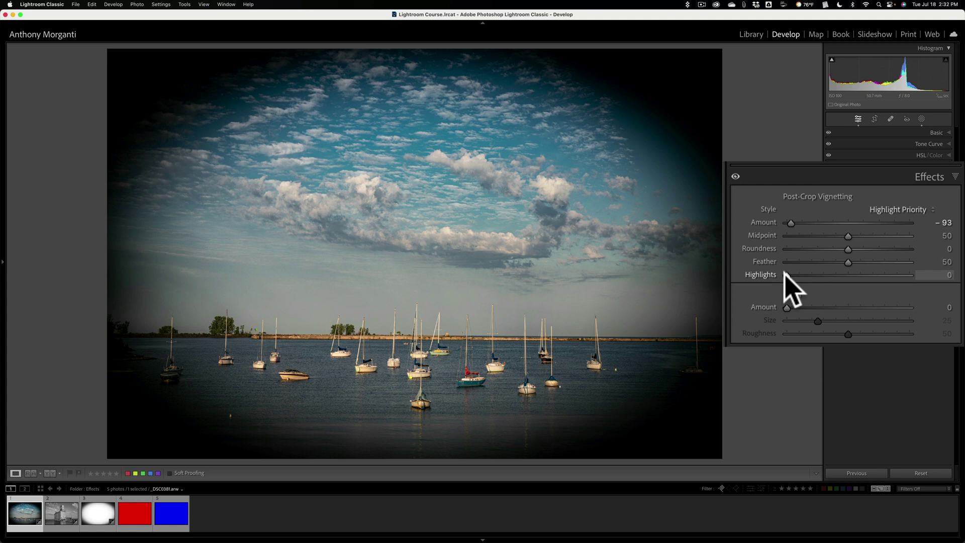
pyautogui.moveTo(786, 274); pyautogui.dragTo(905, 296)
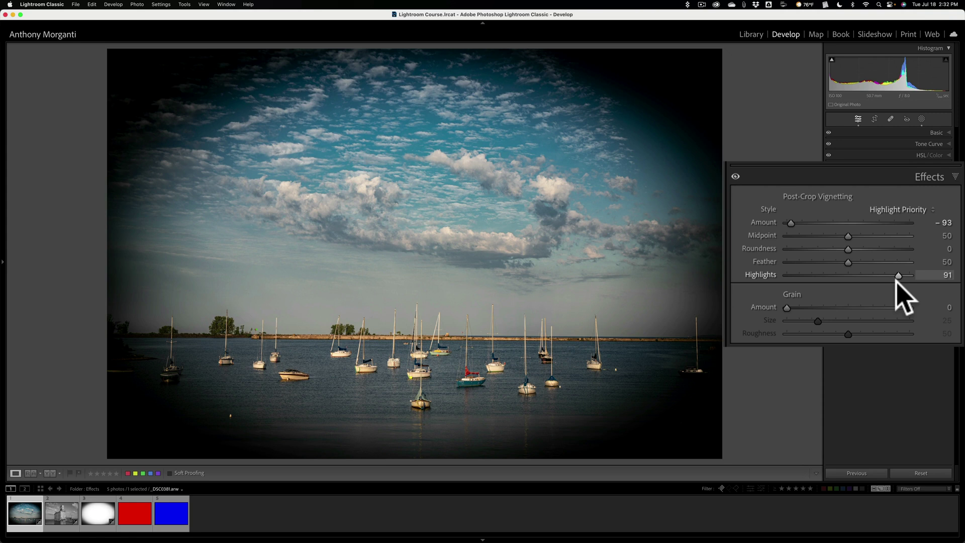
pyautogui.moveTo(896, 280); pyautogui.dragTo(754, 290)
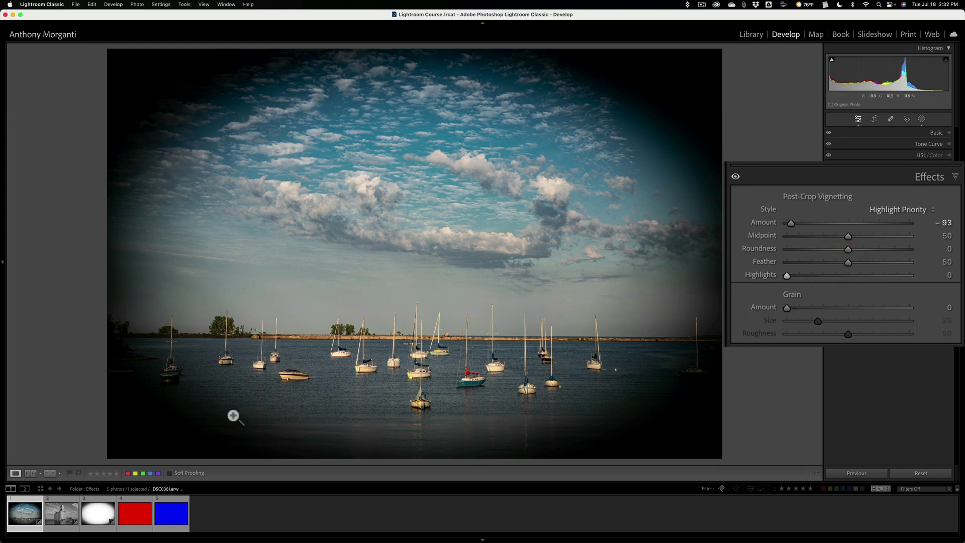
pyautogui.moveTo(787, 274)
pyautogui.mouseDown()
pyautogui.moveTo(910, 279)
pyautogui.moveTo(845, 285)
pyautogui.moveTo(785, 274)
pyautogui.mouseUp()
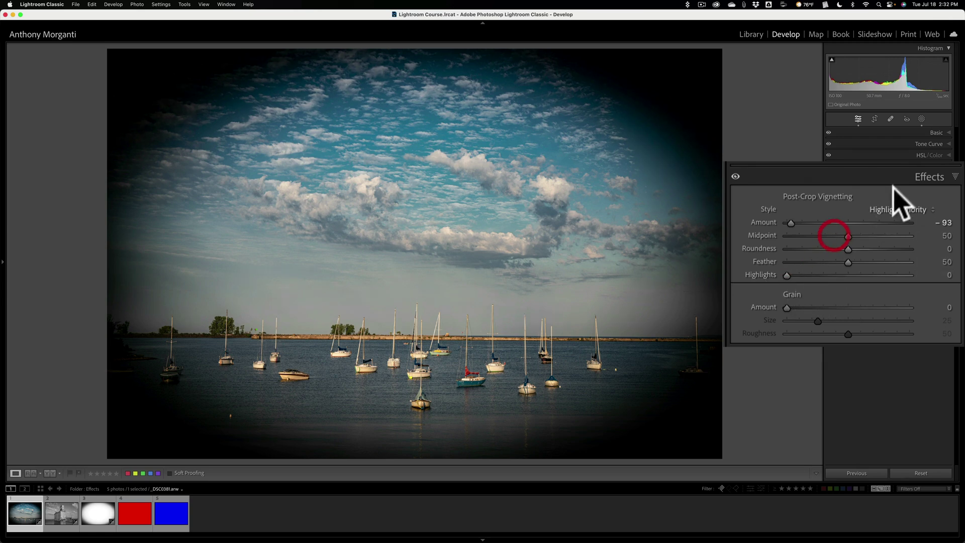
pyautogui.moveTo(783, 274)
pyautogui.mouseDown()
pyautogui.moveTo(939, 276)
pyautogui.moveTo(786, 279)
pyautogui.moveTo(947, 286)
pyautogui.moveTo(763, 277)
pyautogui.mouseUp()
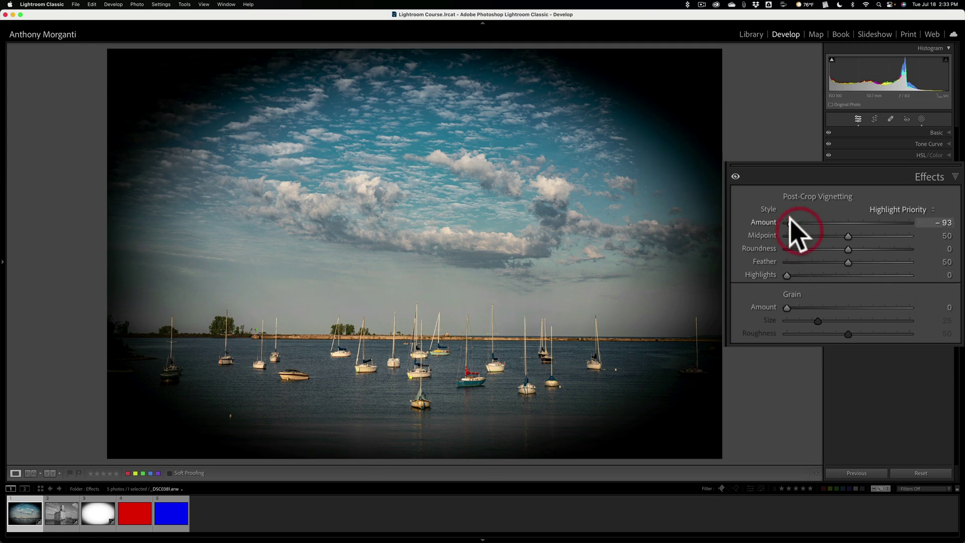
# - Reduce the harbour photo's vignette to an amount of −28 and leave its Highlights at 0
pyautogui.moveTo(791, 223); pyautogui.dragTo(829, 222)
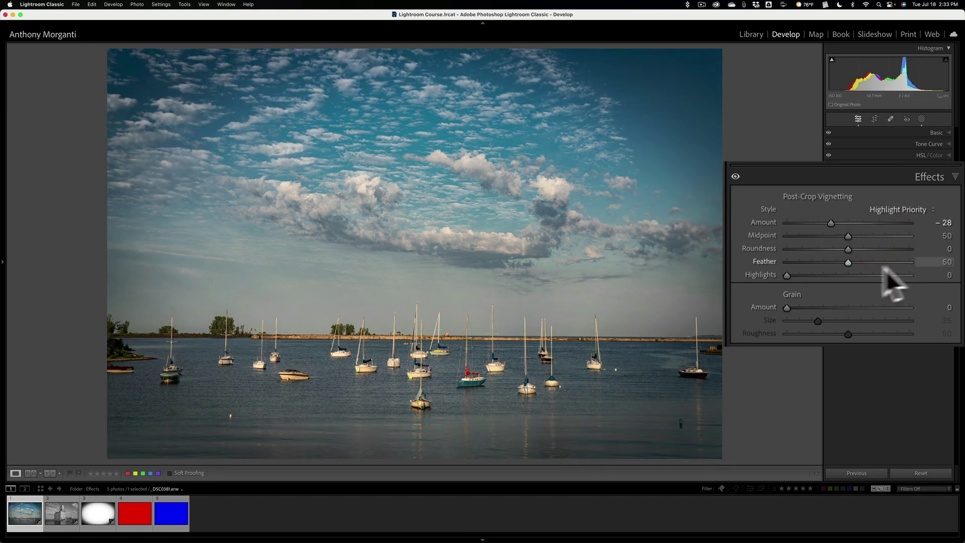
pyautogui.moveTo(787, 276); pyautogui.dragTo(754, 273)
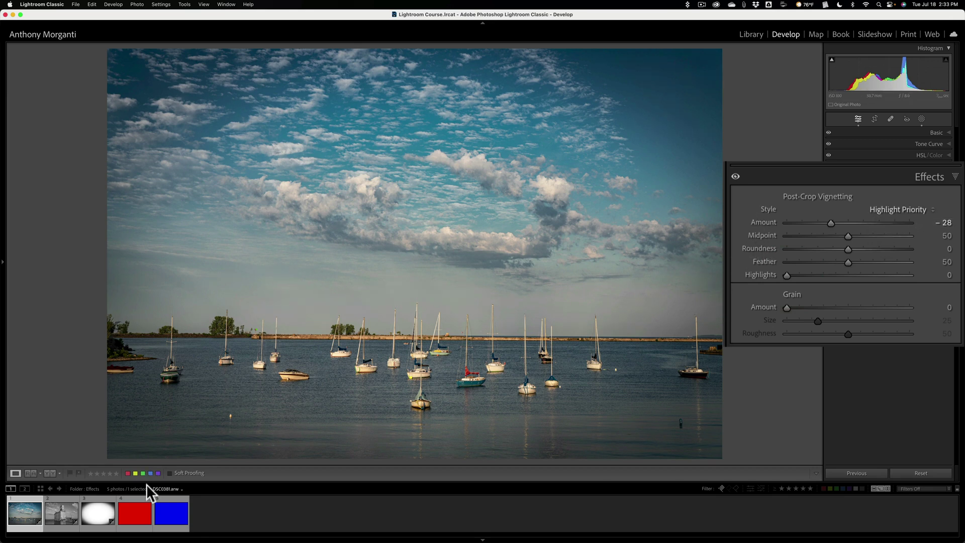
# - Give the solid blue image a Color Priority vignette with an amount of −100 and Highlights of 100
pyautogui.click(170, 521)
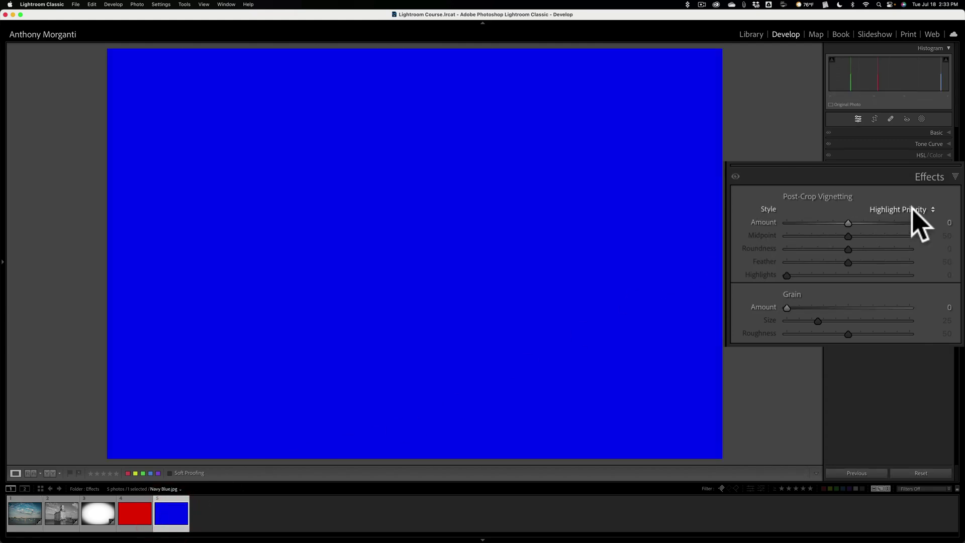
pyautogui.click(912, 209)
pyautogui.click(899, 226)
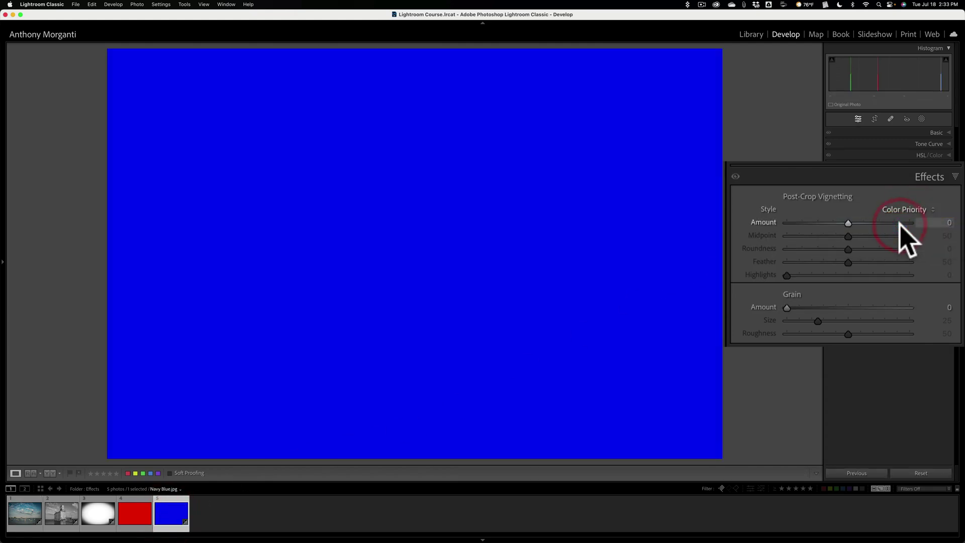
pyautogui.moveTo(848, 223); pyautogui.dragTo(742, 232)
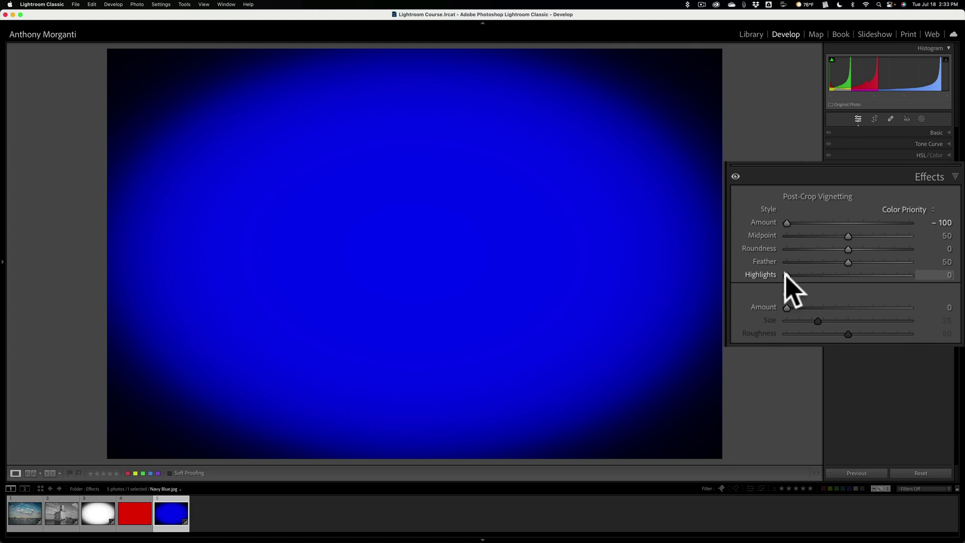
pyautogui.moveTo(786, 275); pyautogui.dragTo(907, 276)
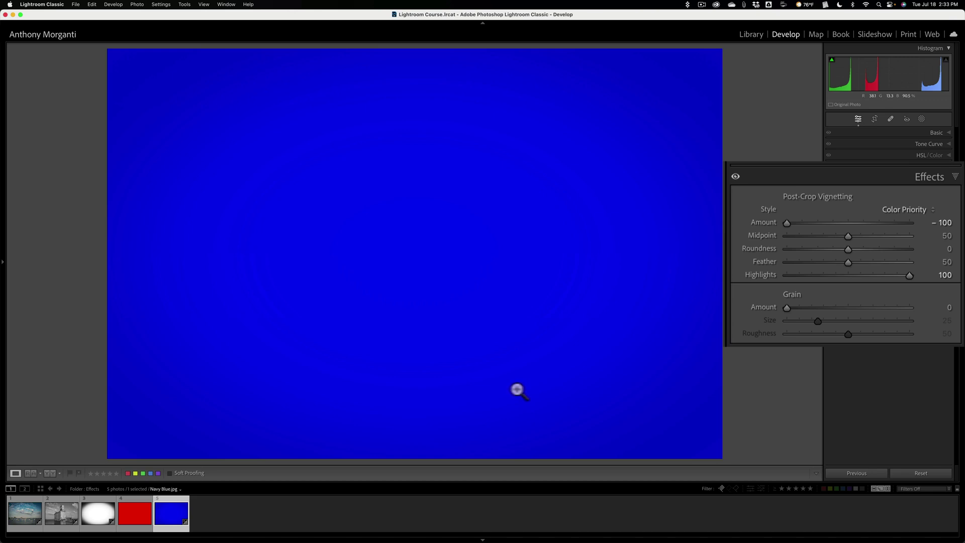
# - Give the solid red image a Highlight Priority vignette with amount −100 and Highlights 100, and compare it with the blue image
pyautogui.click(129, 514)
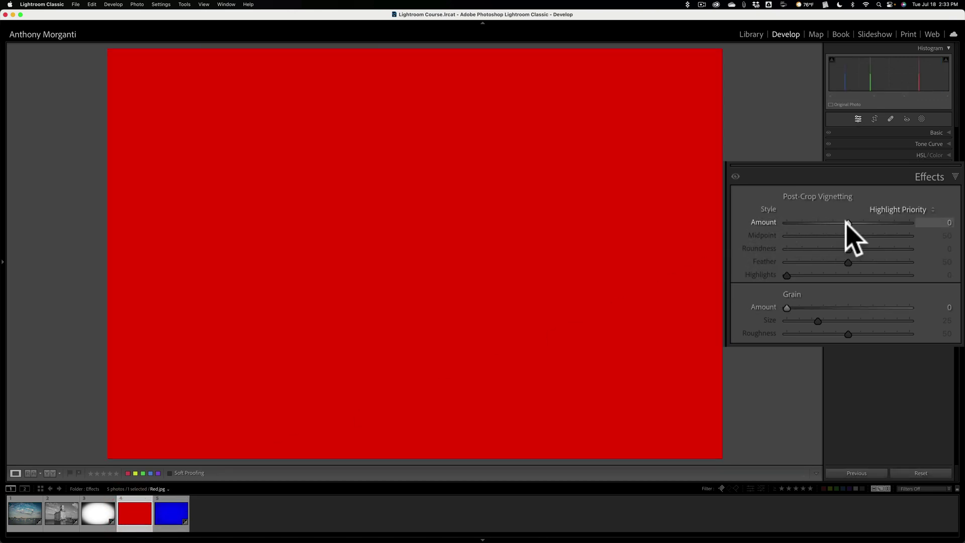
pyautogui.moveTo(846, 222); pyautogui.dragTo(738, 230)
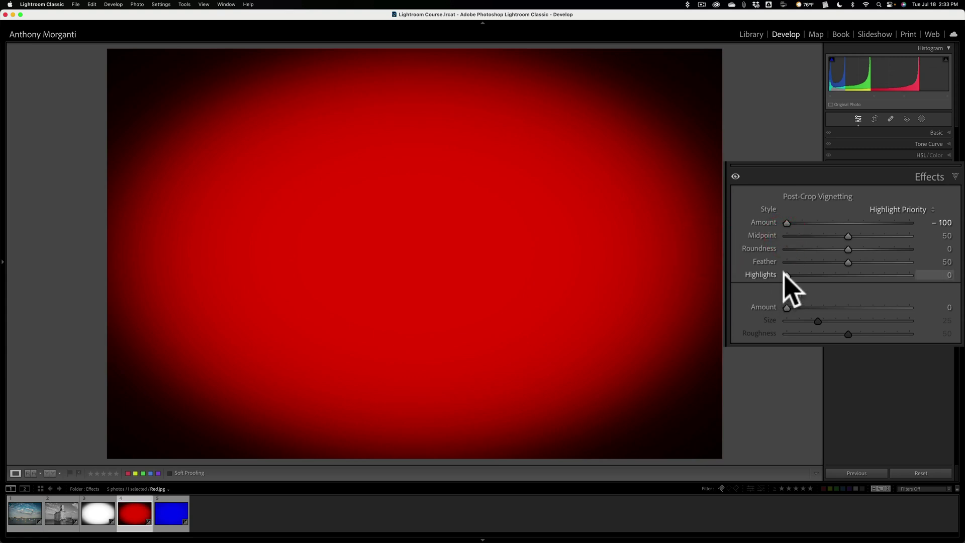
pyautogui.moveTo(785, 276); pyautogui.dragTo(923, 278)
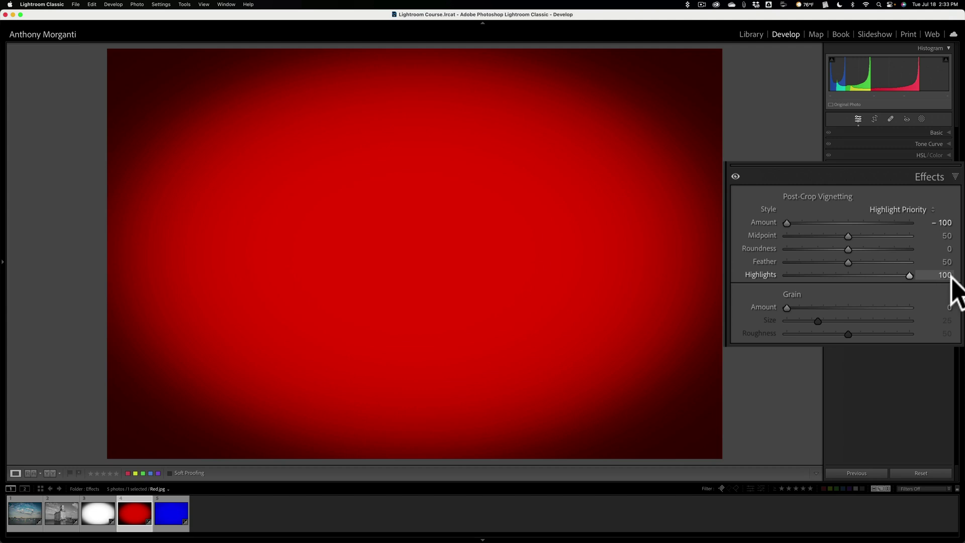
pyautogui.click(715, 129)
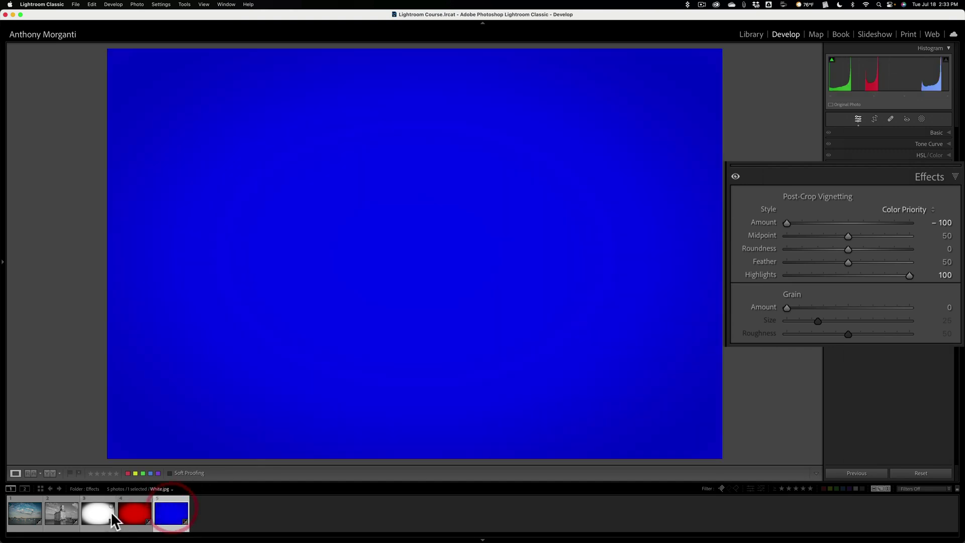
# - Change the white image's vignette style to Color Priority and leave its Highlights at 0
pyautogui.click(103, 509)
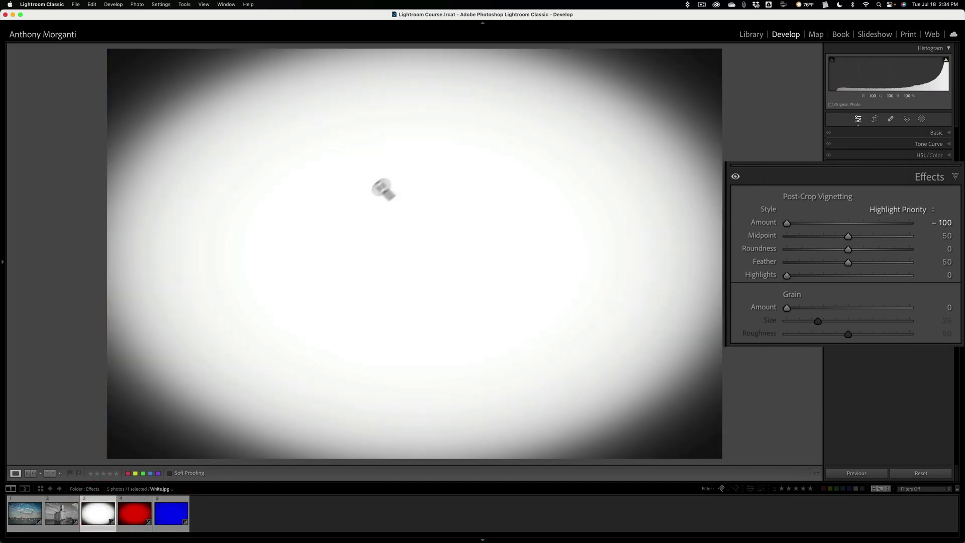
pyautogui.click(889, 210)
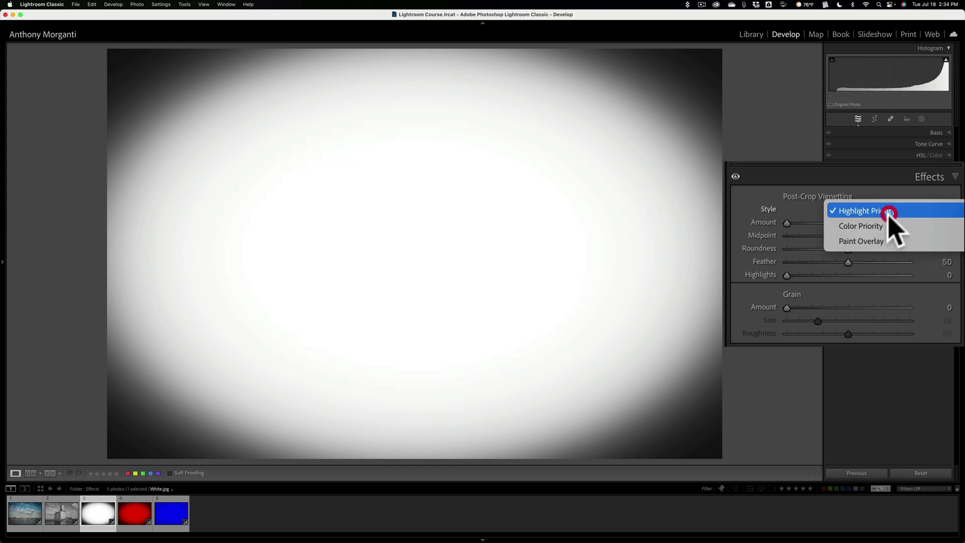
pyautogui.click(872, 225)
pyautogui.moveTo(786, 275); pyautogui.dragTo(754, 280)
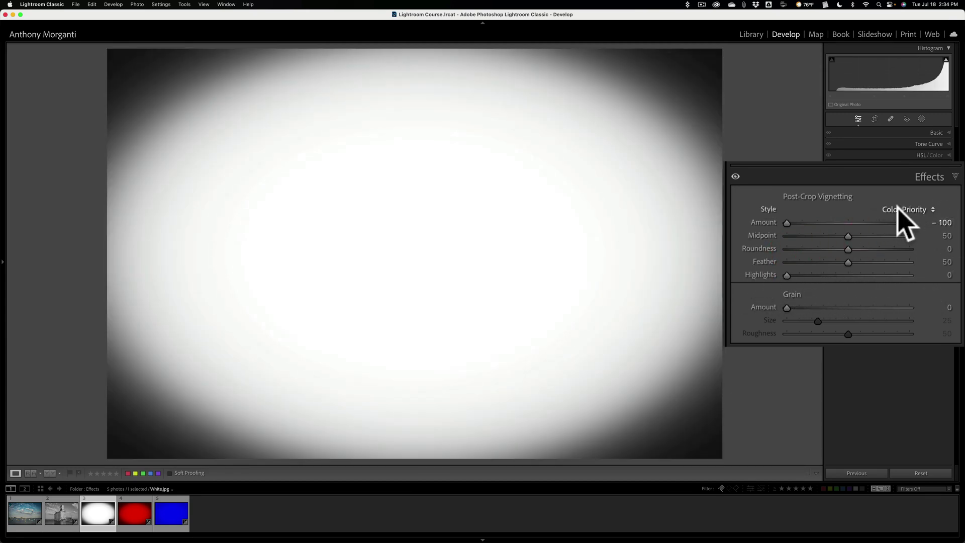
# - Set the post-crop vignette amount on the harbour photo to −100
pyautogui.click(24, 511)
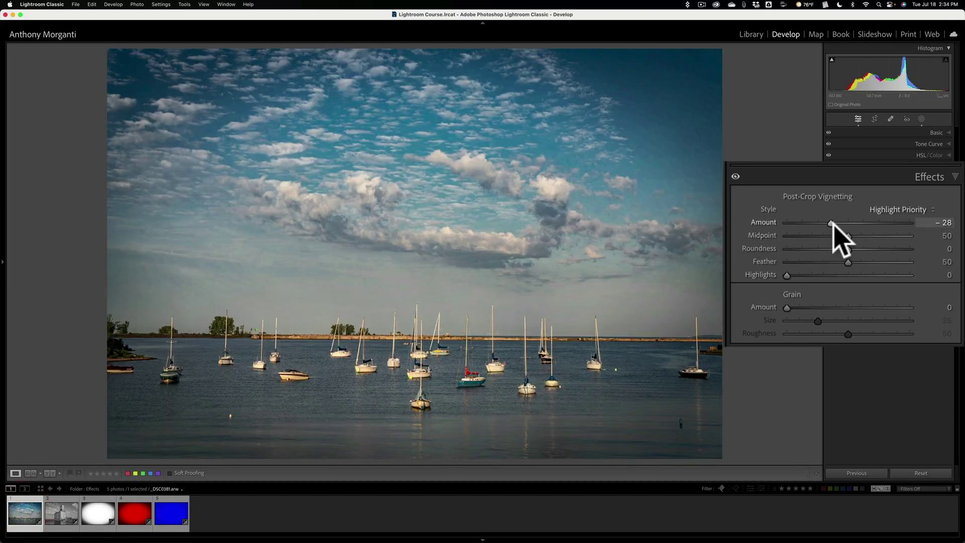
pyautogui.moveTo(832, 222); pyautogui.dragTo(751, 237)
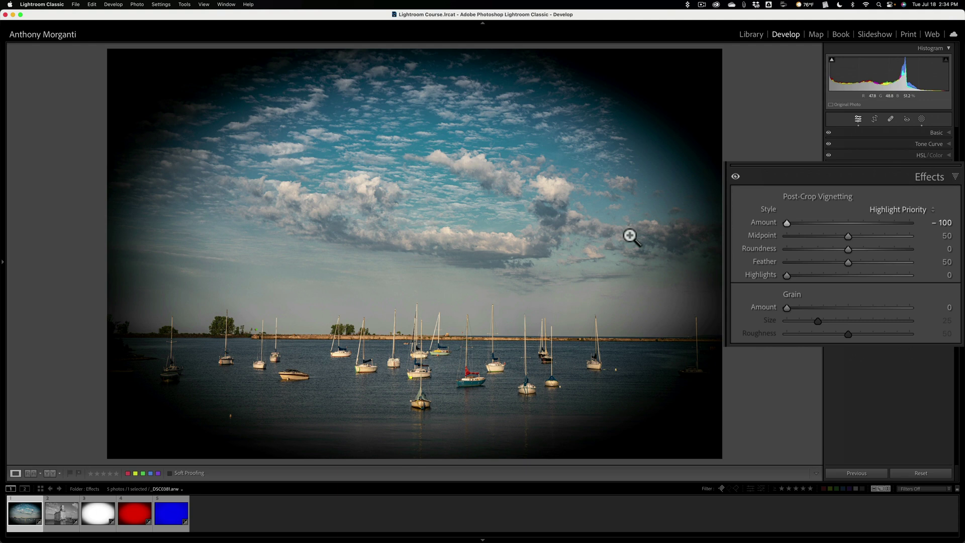
# - Try the Color Priority and Paint Overlay vignette styles on the harbour photo and return it to Highlight Priority
pyautogui.click(897, 210)
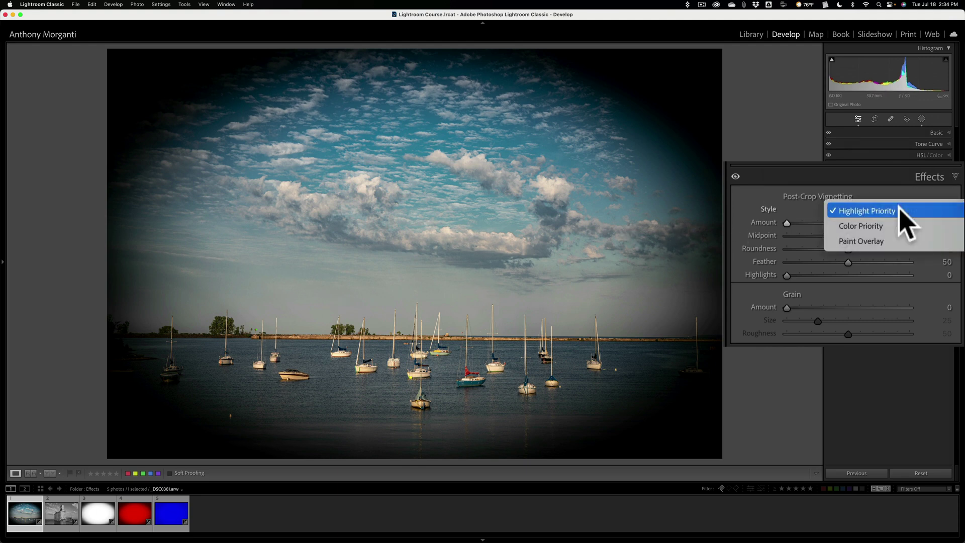
pyautogui.click(889, 226)
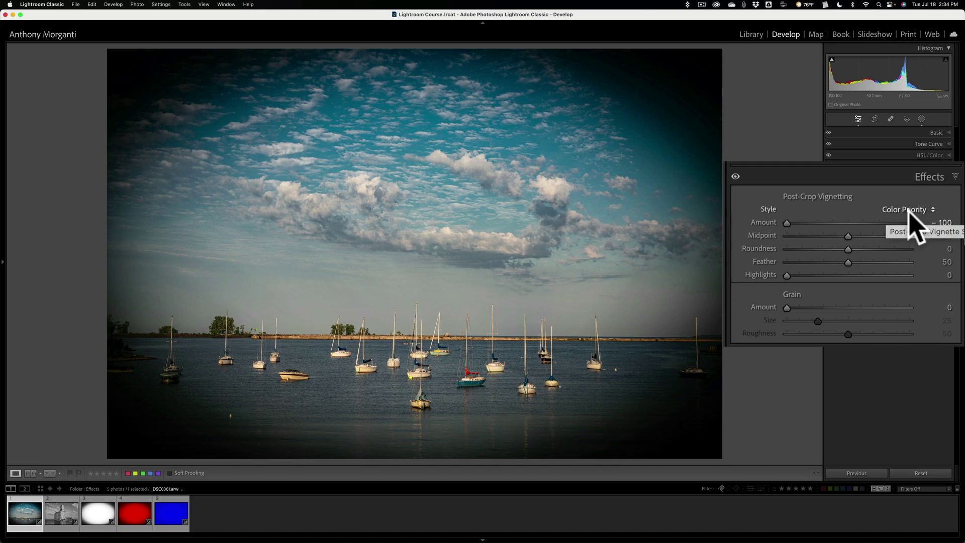
pyautogui.click(908, 210)
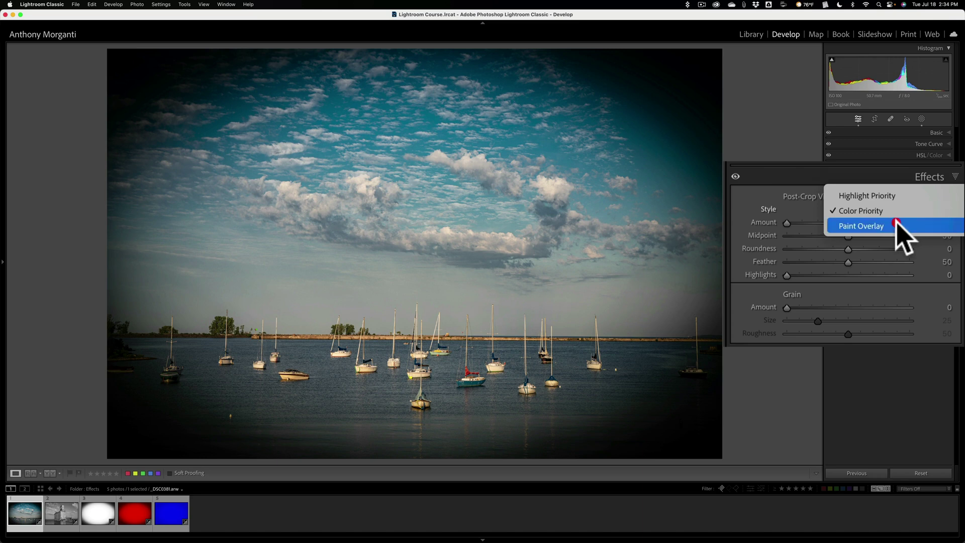
pyautogui.click(896, 224)
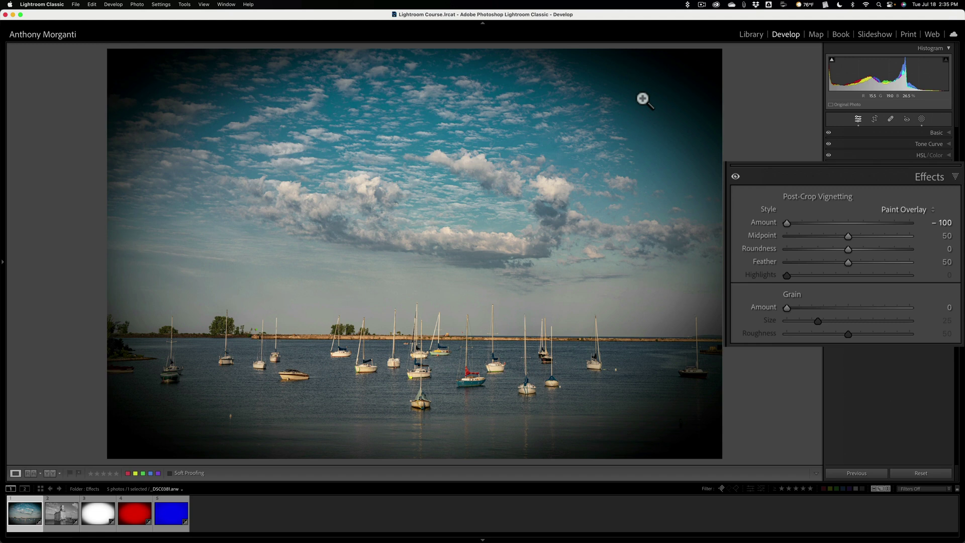
pyautogui.click(900, 210)
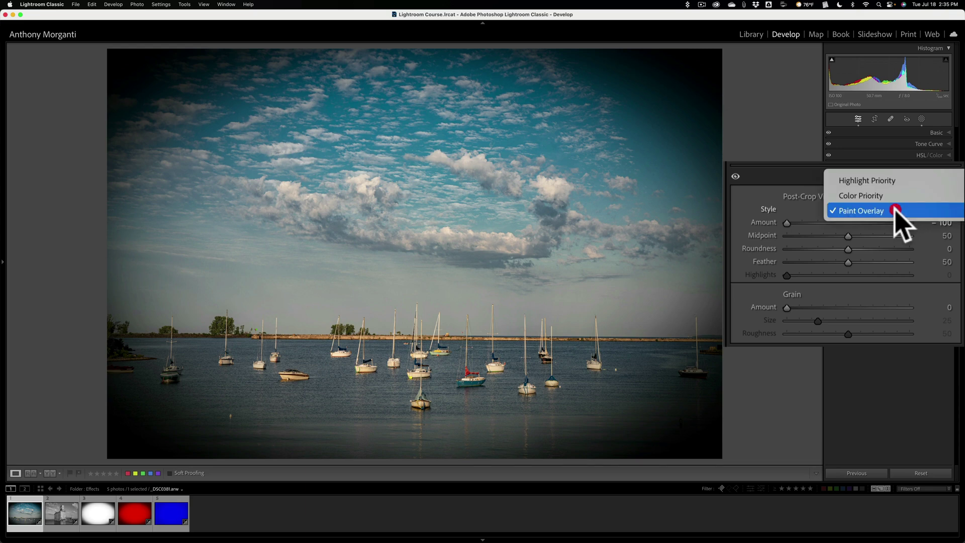
pyautogui.click(875, 183)
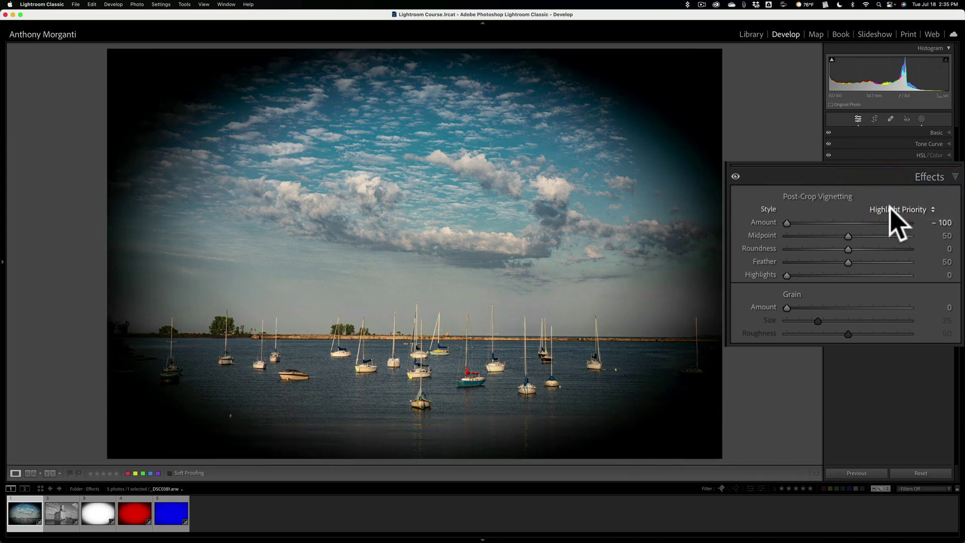
# - Reset the harbour photo's vignette amount and give it a subtler vignette with amount −19 and midpoint 59, previewing the midpoint's effect
pyautogui.doubleClick(766, 223)
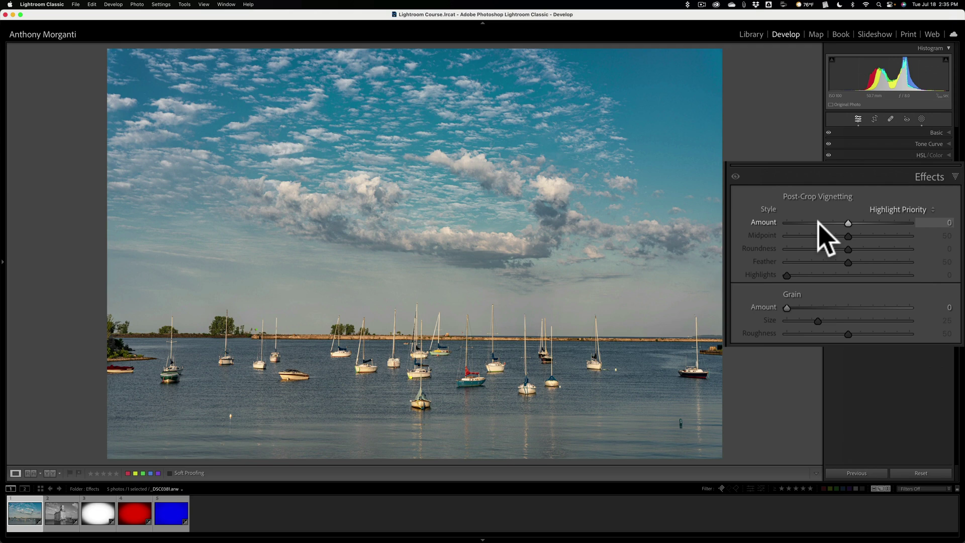
pyautogui.moveTo(847, 223); pyautogui.dragTo(825, 222)
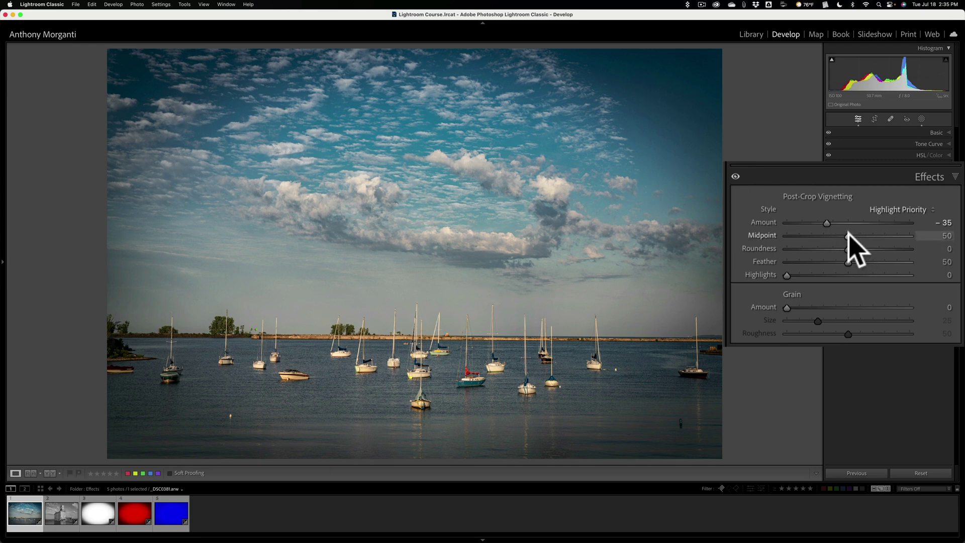
pyautogui.moveTo(848, 235)
pyautogui.mouseDown()
pyautogui.moveTo(890, 236)
pyautogui.moveTo(859, 235)
pyautogui.mouseUp()
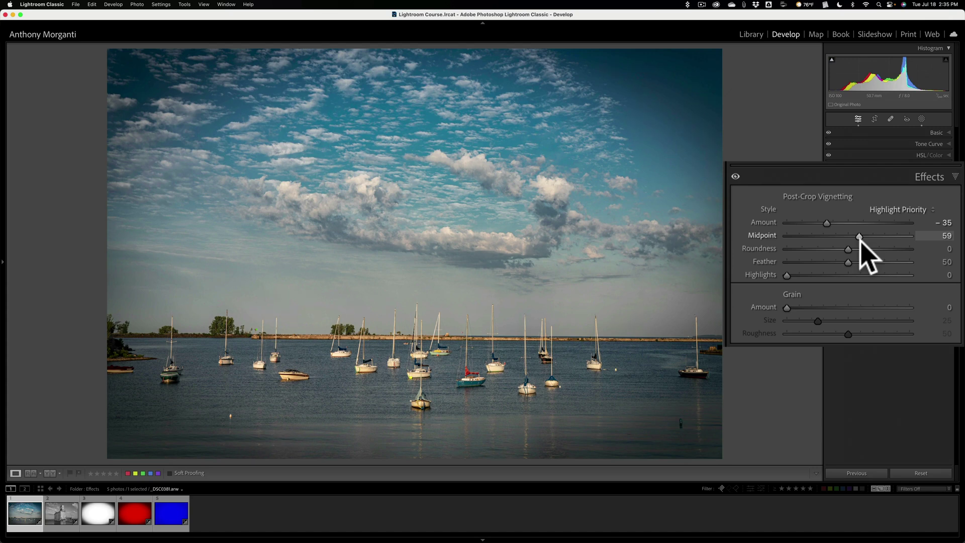
pyautogui.keyDown('alt'); pyautogui.click(859, 236); pyautogui.keyUp('alt')
pyautogui.moveTo(858, 236)
pyautogui.mouseDown()
pyautogui.moveTo(818, 235)
pyautogui.moveTo(879, 224)
pyautogui.moveTo(832, 235)
pyautogui.moveTo(855, 236)
pyautogui.moveTo(836, 235)
pyautogui.moveTo(859, 223)
pyautogui.moveTo(835, 223)
pyautogui.moveTo(839, 236)
pyautogui.moveTo(858, 235)
pyautogui.mouseUp()
pyautogui.press('alt')
pyautogui.press('alt')
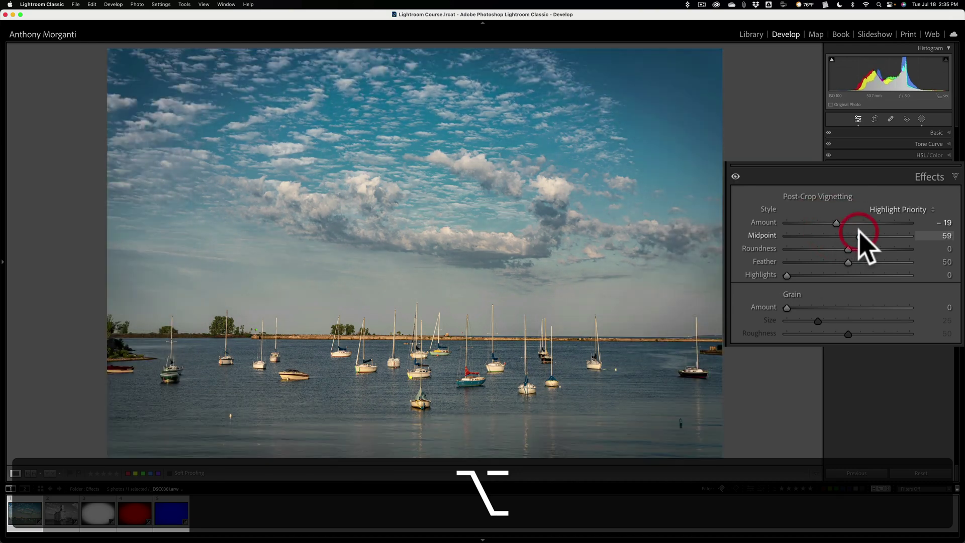
pyautogui.press('alt')
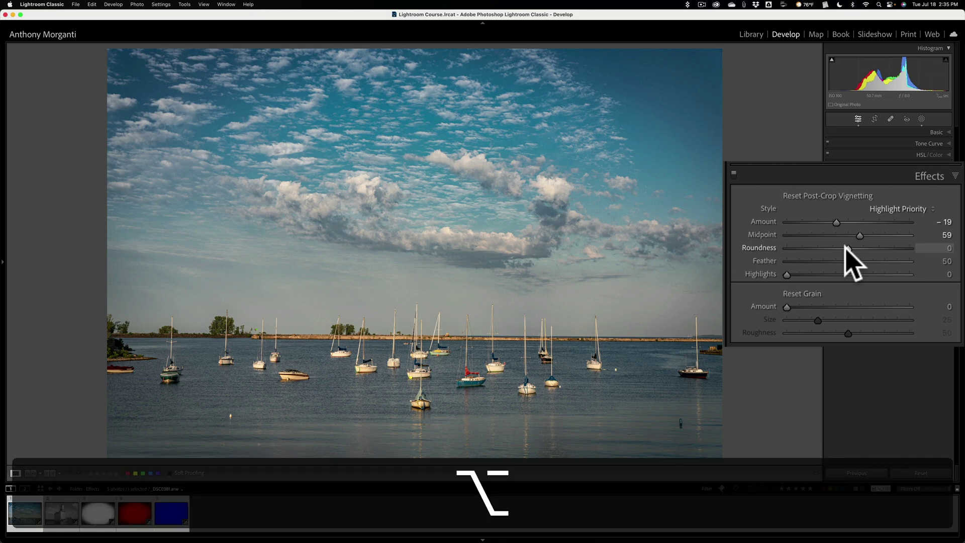
# - Set the harbour vignette's roundness to +29, feather to 68 and highlights to 75, using the exaggerated vignette preview
pyautogui.moveTo(846, 247); pyautogui.dragTo(869, 262)
pyautogui.press('alt')
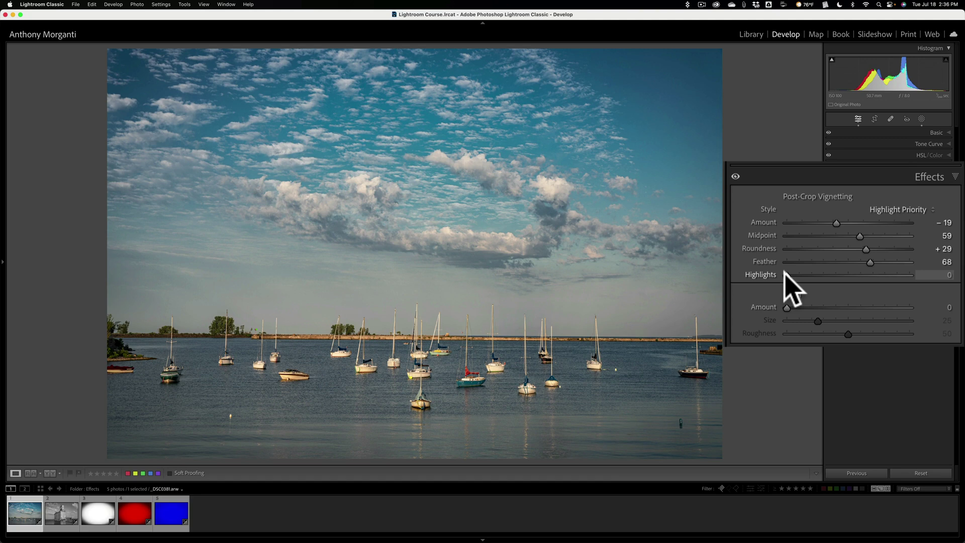
pyautogui.press('alt')
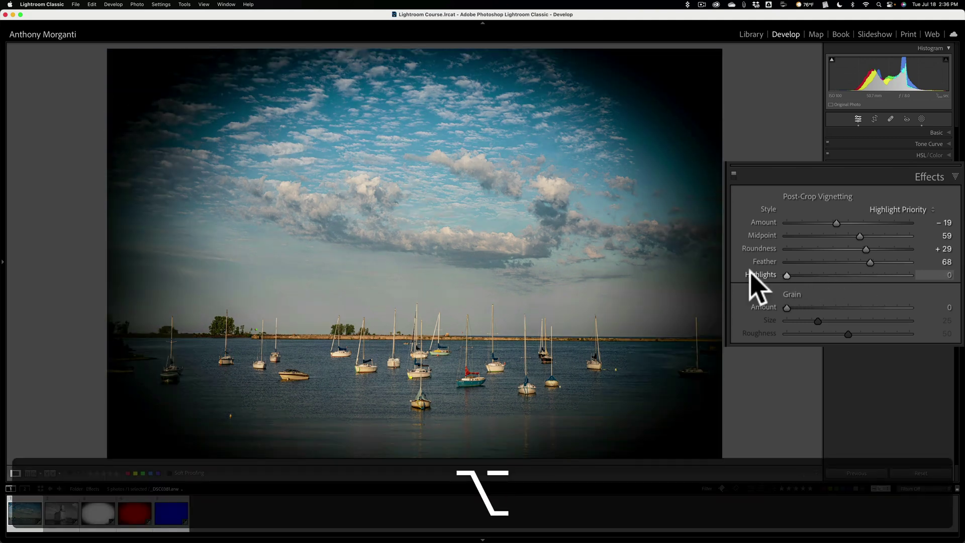
pyautogui.moveTo(786, 275); pyautogui.dragTo(875, 276)
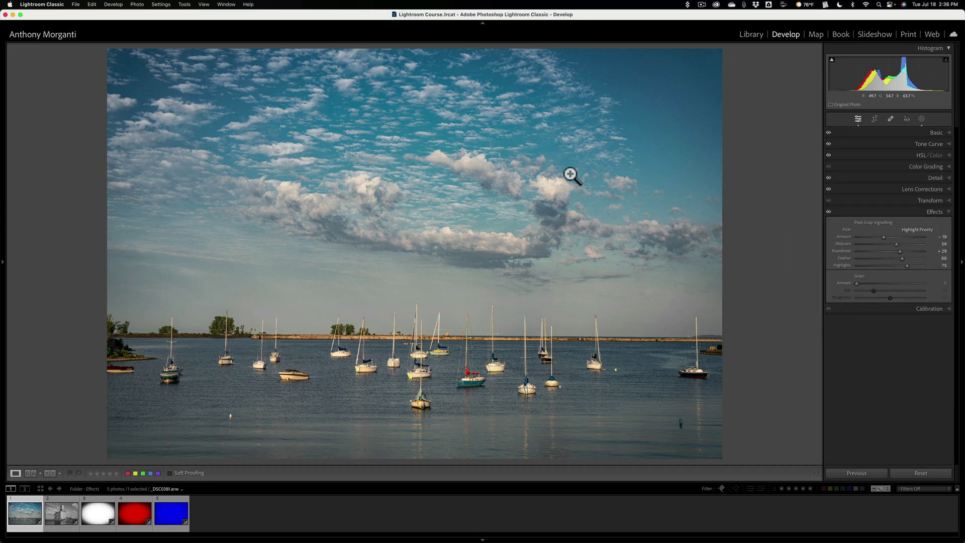
# - Open the black-and-white photo of the tall waterfront building and compare it with its unedited version
pyautogui.click(64, 517)
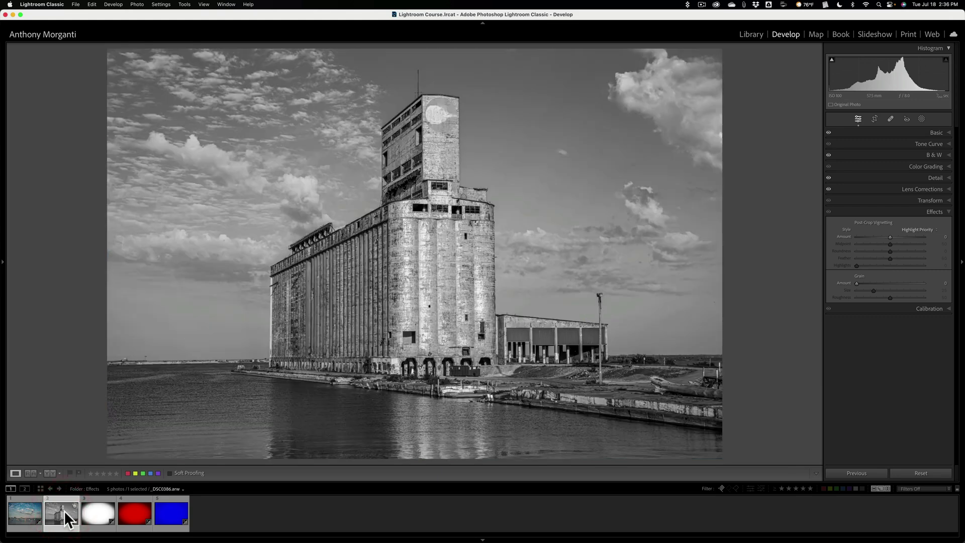
pyautogui.click(929, 210)
pyautogui.click(926, 213)
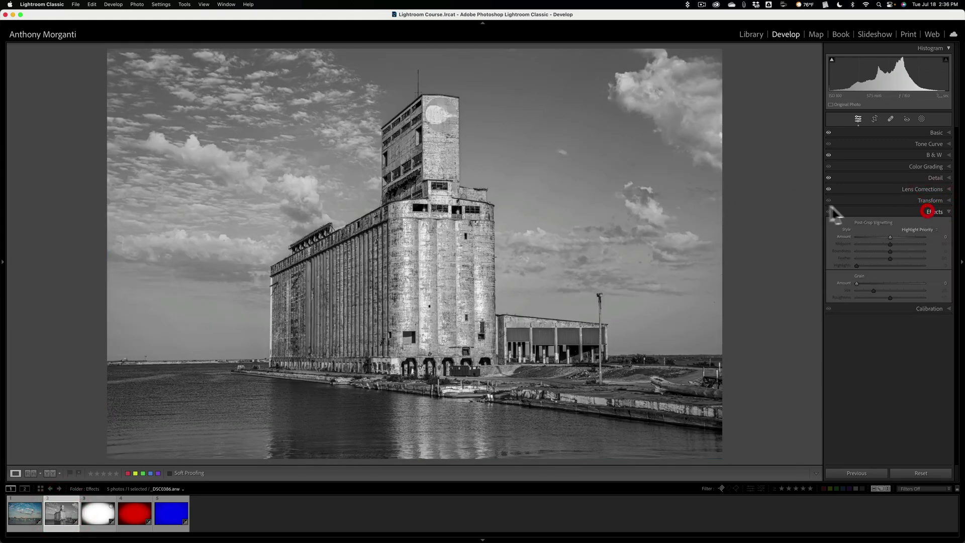
pyautogui.press('\\')
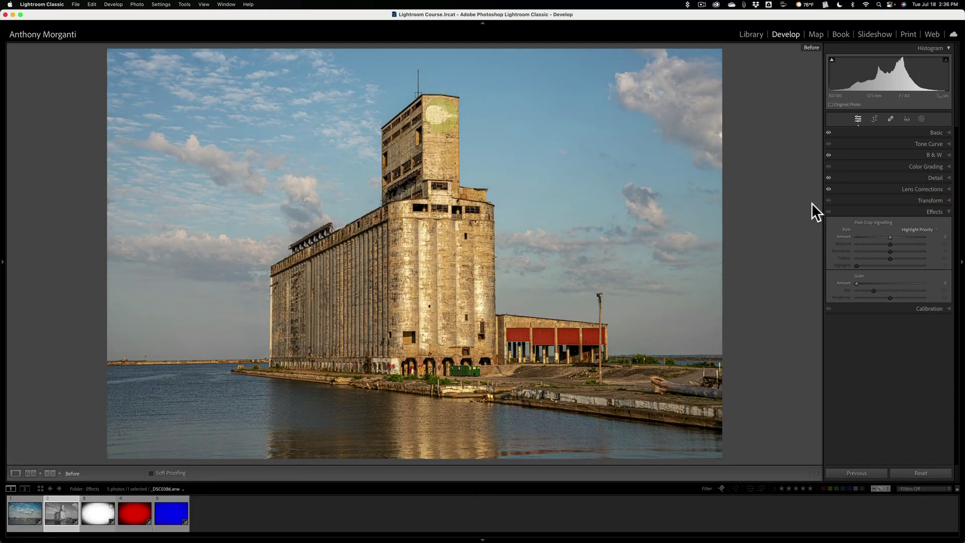
pyautogui.press('\\')
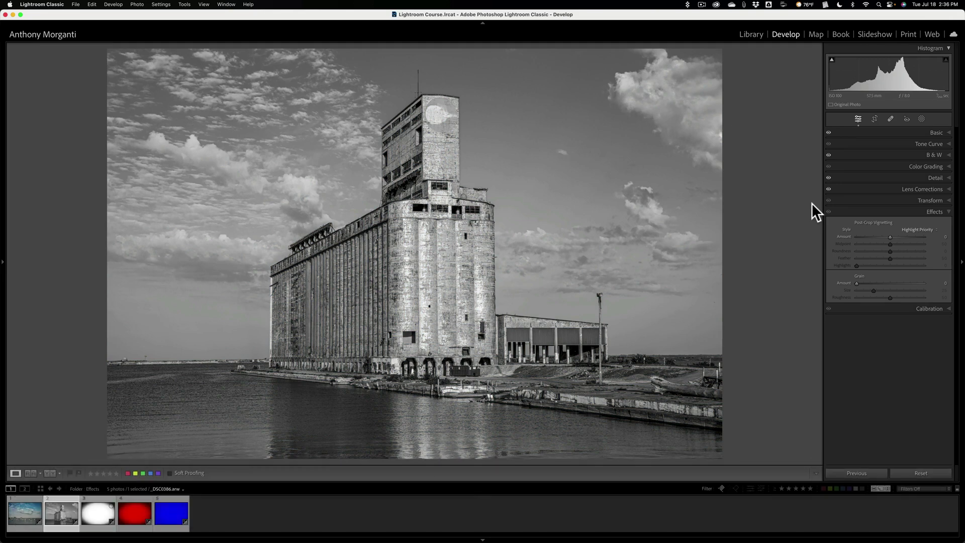
# - Add grain to the black-and-white building photo with amount 88, size 33 and roughness 23, judging it on a close-up of the tower
pyautogui.click(478, 175)
pyautogui.moveTo(477, 177); pyautogui.dragTo(467, 224)
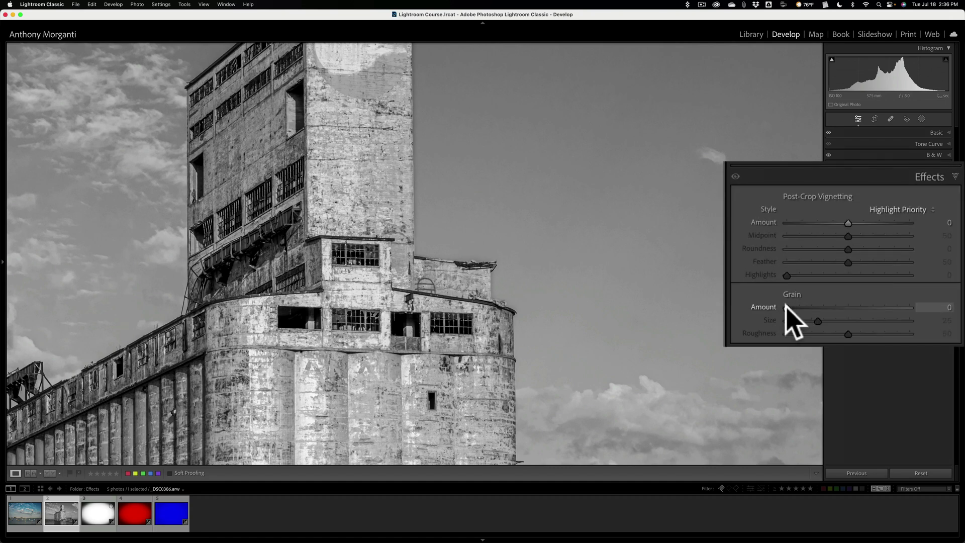
pyautogui.moveTo(786, 306); pyautogui.dragTo(894, 307)
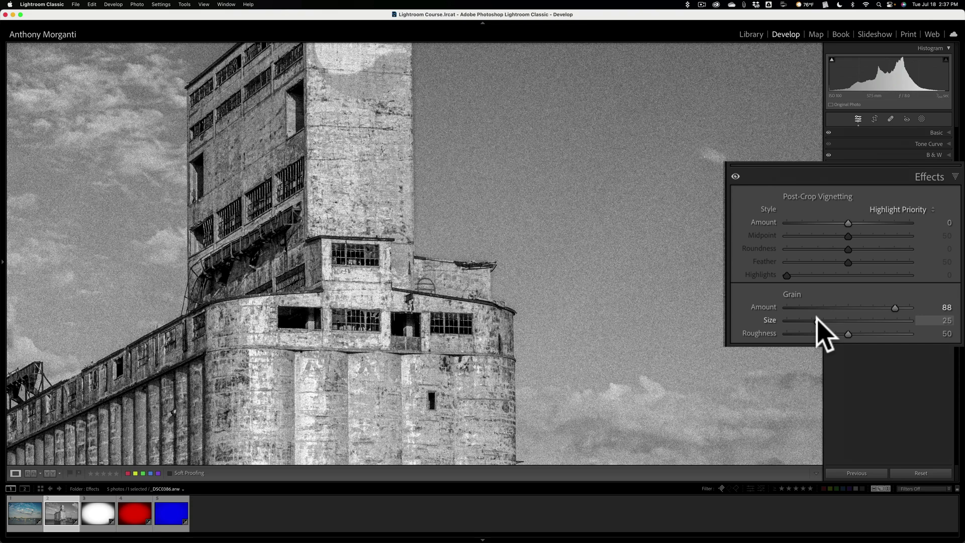
pyautogui.moveTo(816, 319)
pyautogui.mouseDown()
pyautogui.moveTo(908, 320)
pyautogui.moveTo(772, 319)
pyautogui.moveTo(877, 320)
pyautogui.moveTo(824, 319)
pyautogui.moveTo(855, 333)
pyautogui.moveTo(917, 333)
pyautogui.moveTo(815, 335)
pyautogui.mouseUp()
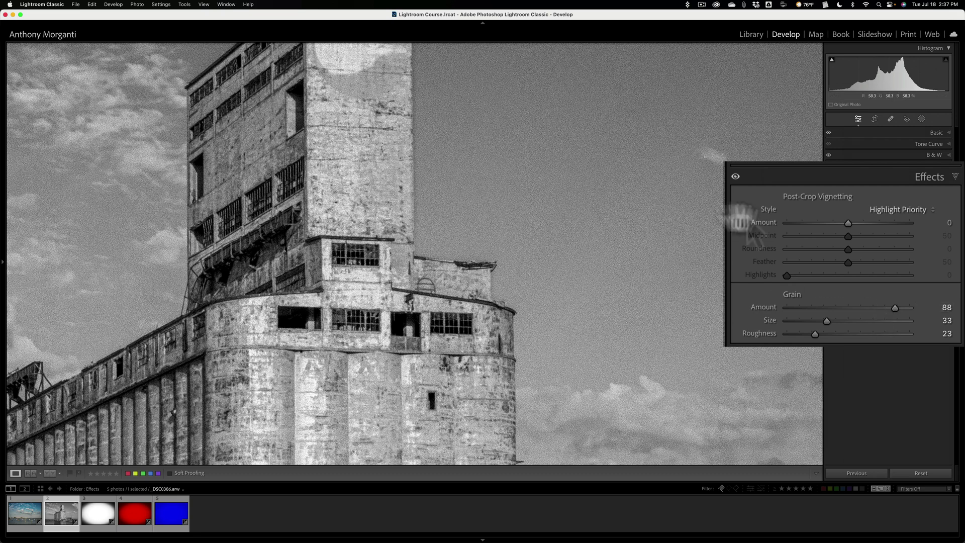
# - Adjust the building photo's grain to amount 63, size 45 and roughness 34, checking it on the whole image
pyautogui.moveTo(894, 308); pyautogui.dragTo(820, 331)
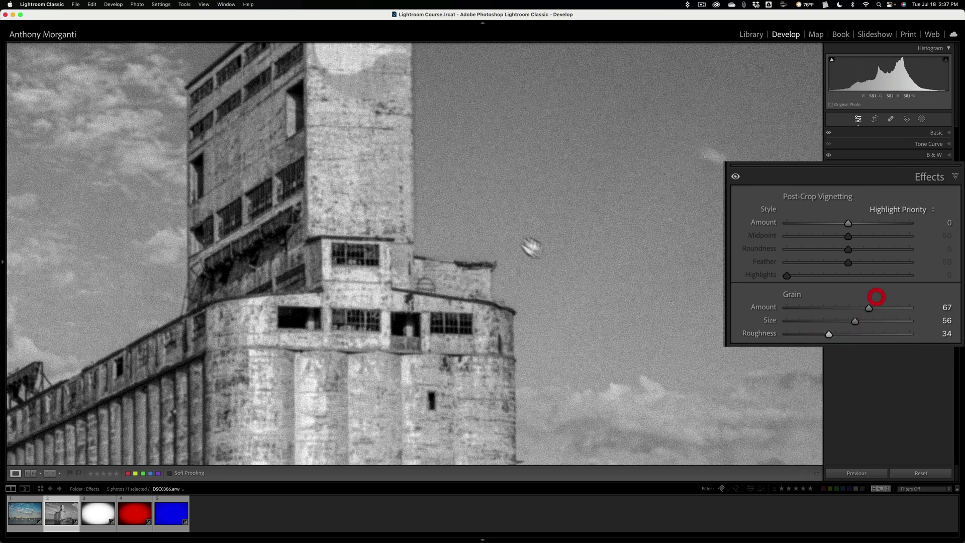
pyautogui.click(520, 241)
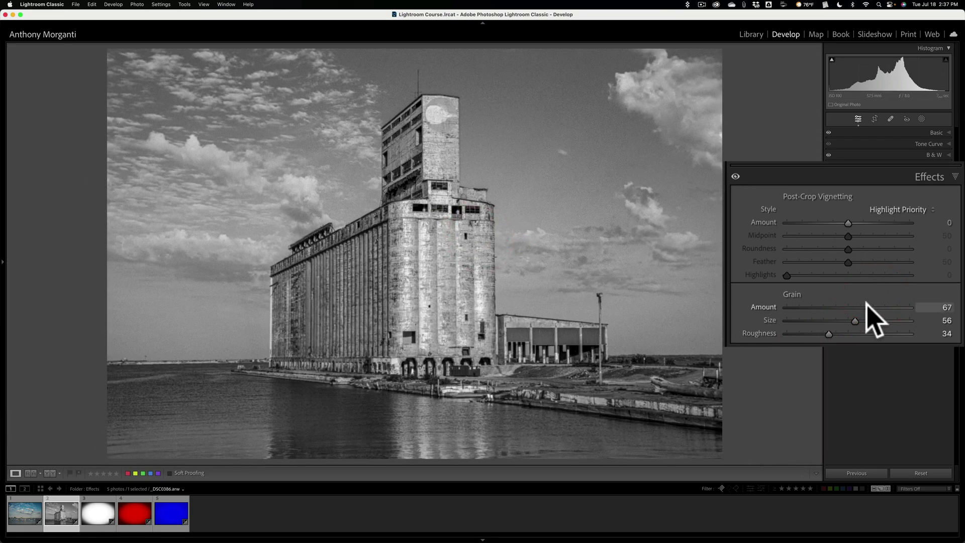
pyautogui.moveTo(864, 306); pyautogui.dragTo(841, 319)
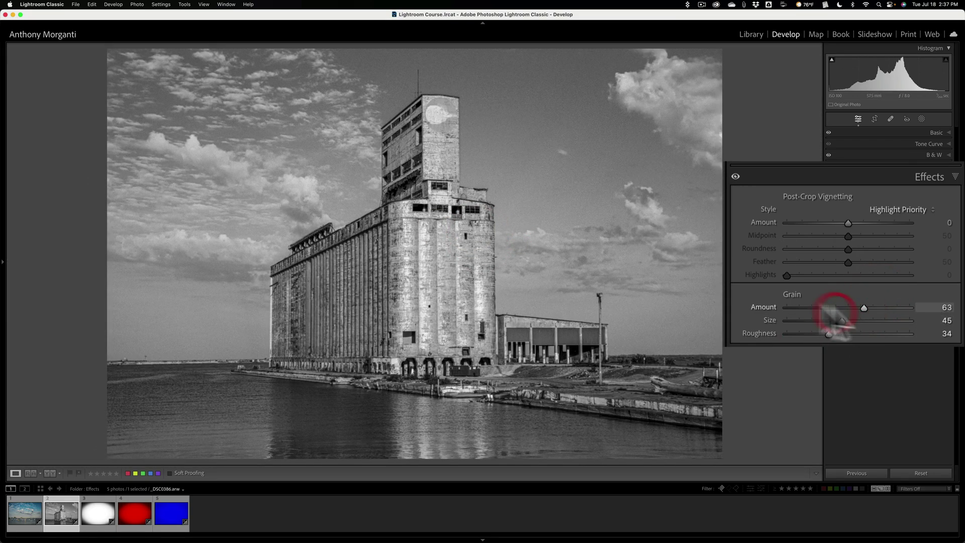